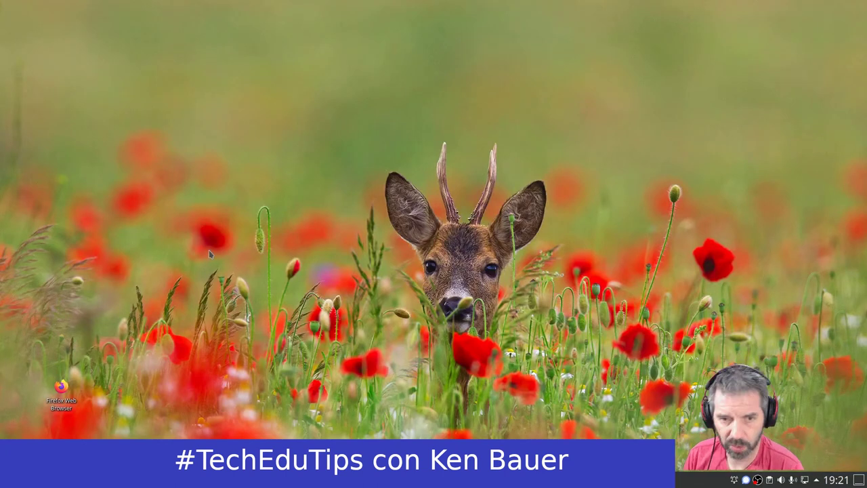
- Launch OpenShot Video Editor
{"action": "key", "text": "super"}
{"action": "type", "text": "open"}
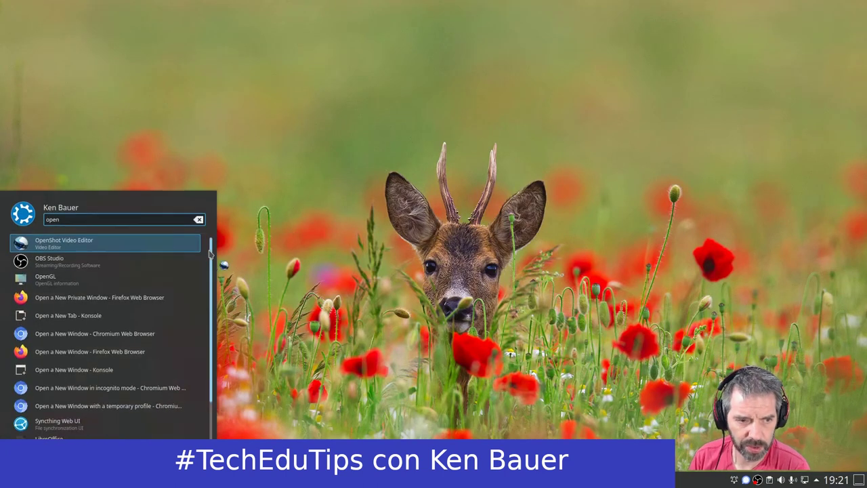
{"action": "key", "text": "Return"}
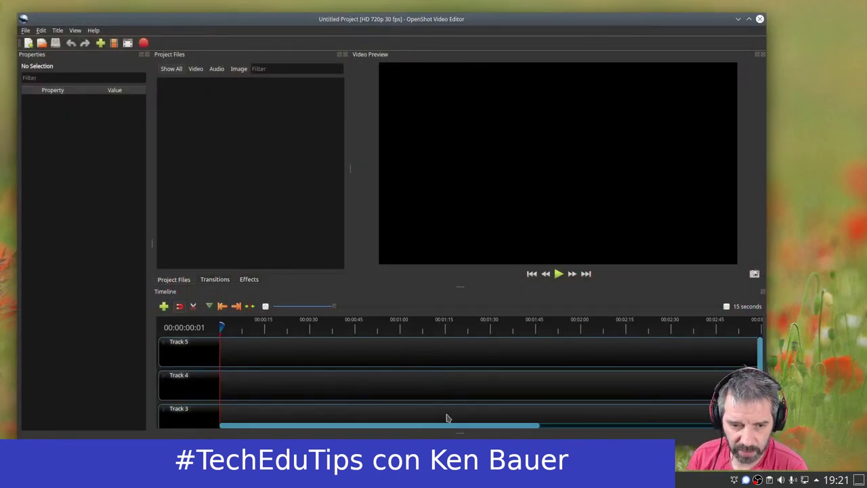
- Place the EduTips - Openshot y OBS.mkv video at the start of Track 1 and preview its opening seconds
{"action": "scroll", "coordinate": [761, 364], "scroll_direction": "down", "scroll_amount": 3}
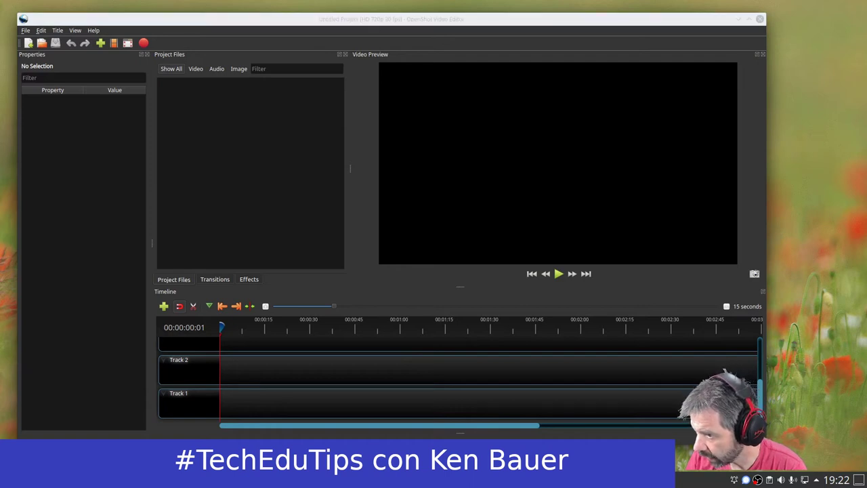
{"action": "left_click_drag", "start_coordinate": [794, 269], "coordinate": [295, 401]}
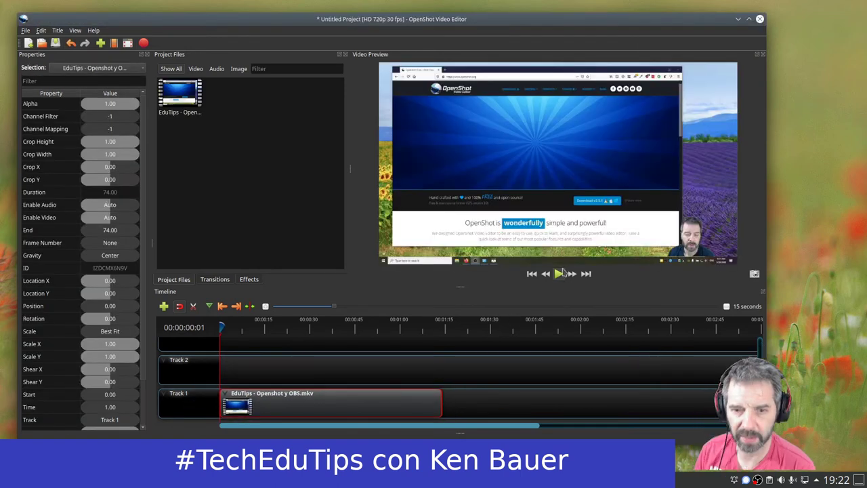
{"action": "left_click", "coordinate": [559, 274]}
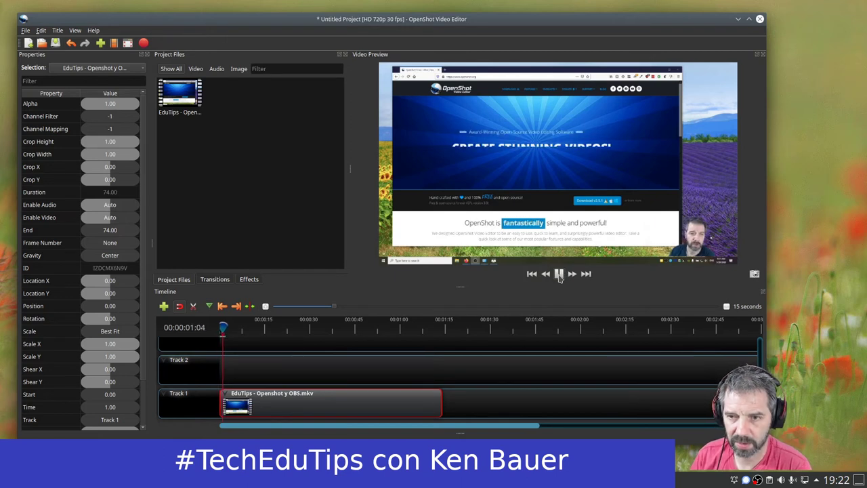
{"action": "left_click", "coordinate": [559, 274]}
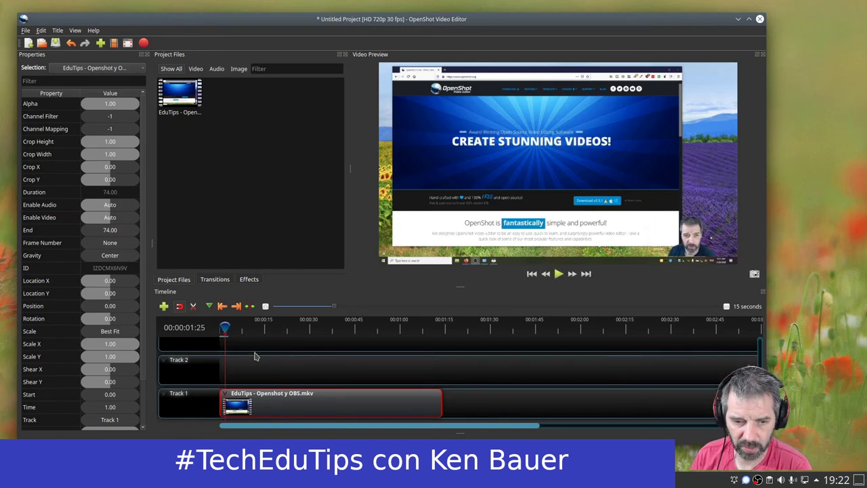
{"action": "left_click_drag", "start_coordinate": [225, 328], "coordinate": [218, 329]}
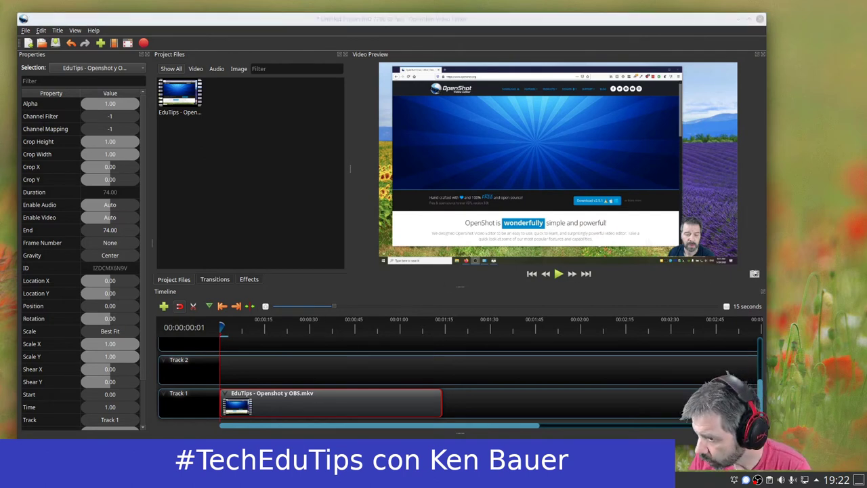
- Add TechEduTipsLowerBarxcf.png at the start of Track 2 and set its Location X to -0.22 and Location Y to 0.45
{"action": "left_click_drag", "start_coordinate": [866, 364], "coordinate": [237, 364]}
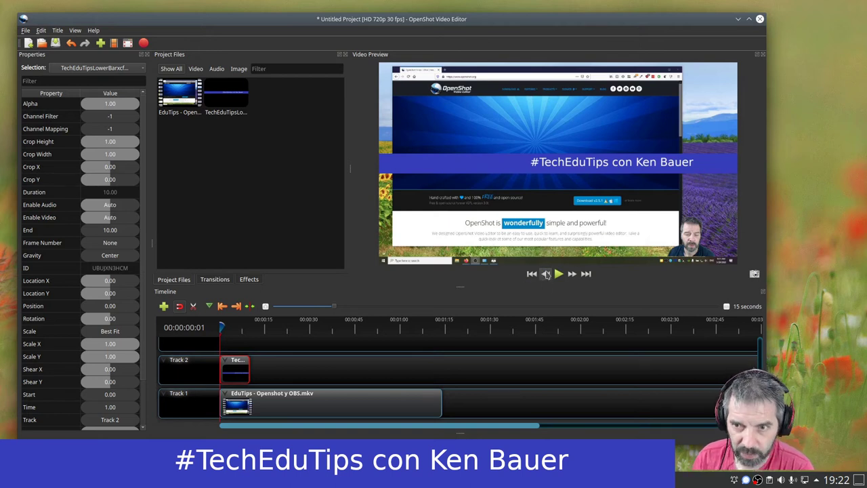
{"action": "left_click", "coordinate": [107, 284]}
{"action": "left_click_drag", "start_coordinate": [112, 284], "coordinate": [124, 302]}
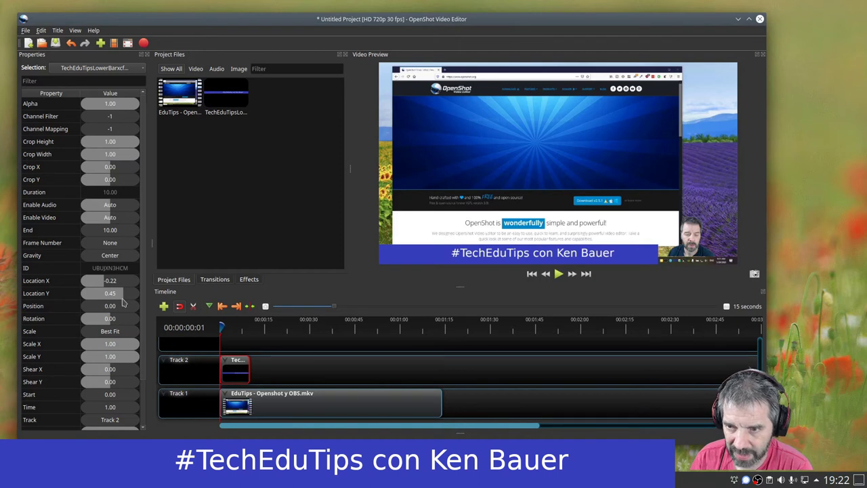
{"action": "left_click", "coordinate": [114, 283]}
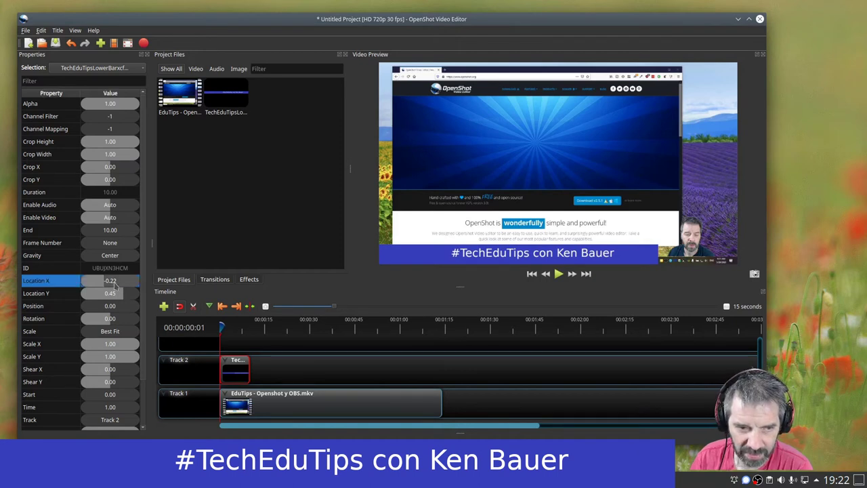
{"action": "mouse_move", "coordinate": [114, 282]}
{"action": "left_mouse_down"}
{"action": "mouse_move", "coordinate": [123, 283]}
{"action": "mouse_move", "coordinate": [104, 289]}
{"action": "left_mouse_up"}
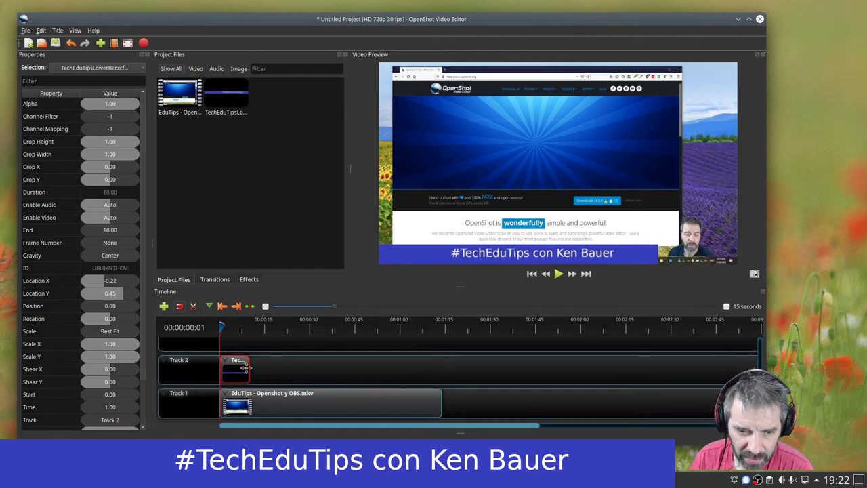
- Extend the banner image on Track 2 to about 124 seconds and preview the overlay from the start
{"action": "left_click_drag", "start_coordinate": [250, 368], "coordinate": [595, 380]}
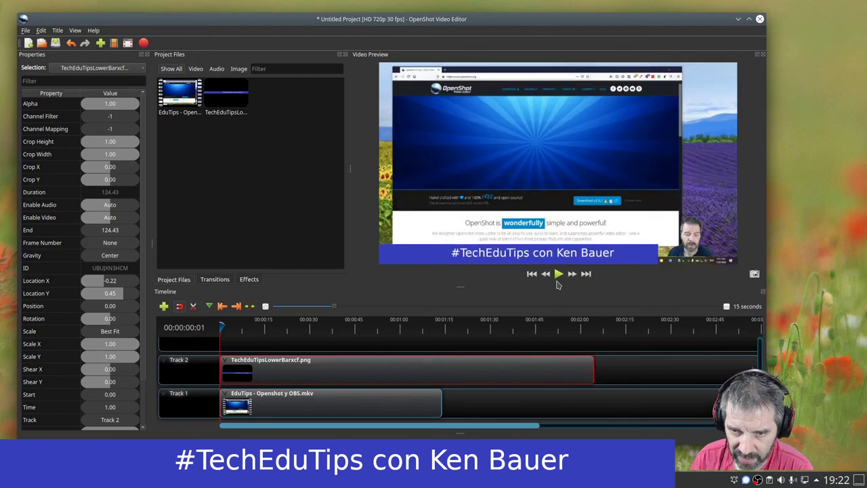
{"action": "left_click", "coordinate": [559, 274]}
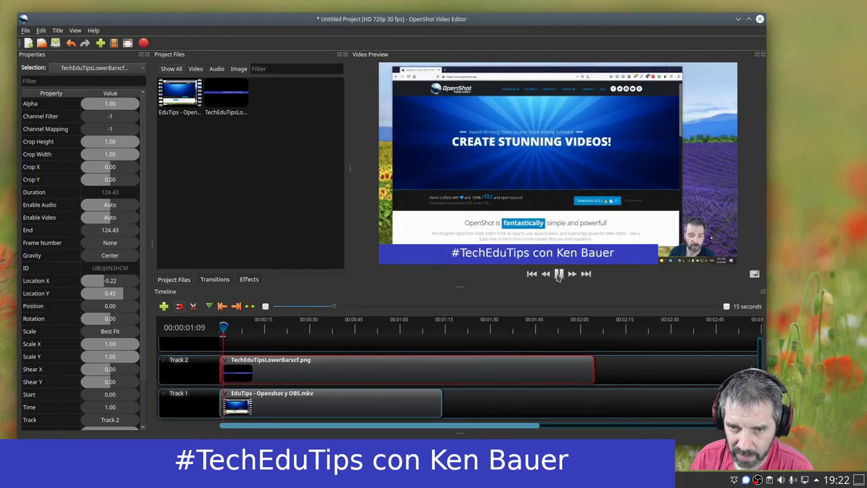
{"action": "left_click", "coordinate": [558, 274]}
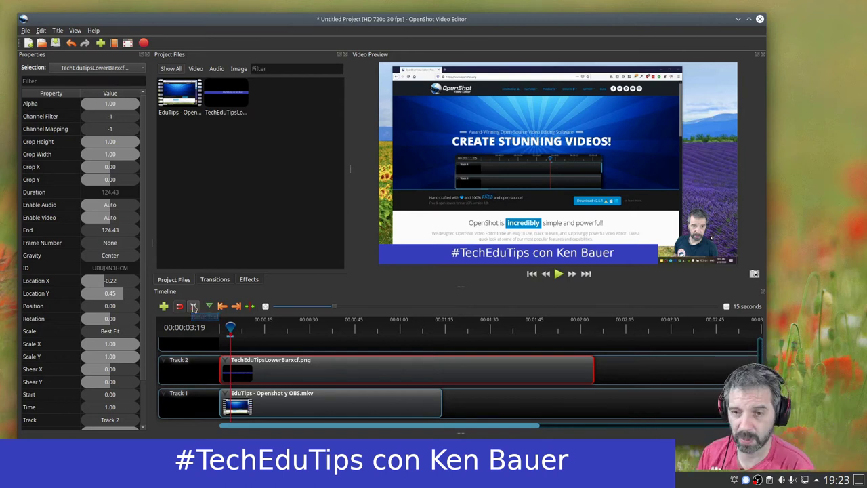
- Play the ending of the EduTips video from about 1:09 to find where to cut it
{"action": "left_click_drag", "start_coordinate": [229, 327], "coordinate": [427, 329]}
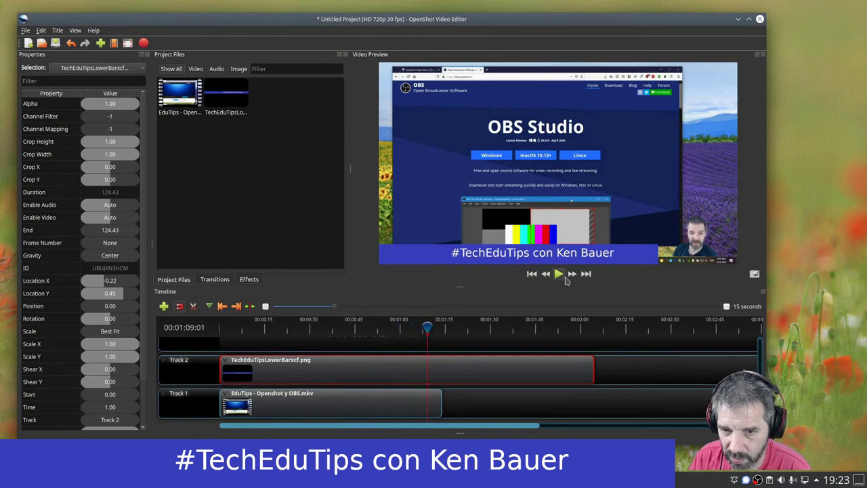
{"action": "left_click", "coordinate": [558, 274]}
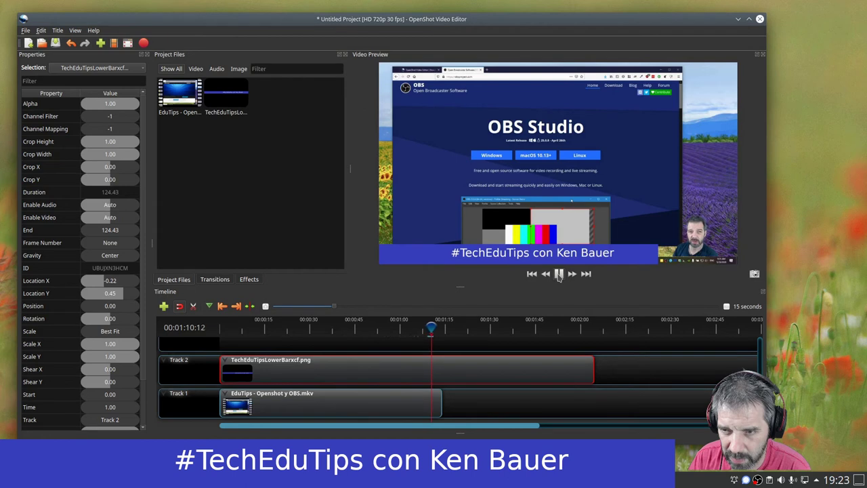
{"action": "left_click", "coordinate": [559, 274]}
{"action": "key", "text": "space"}
{"action": "key", "text": "space"}
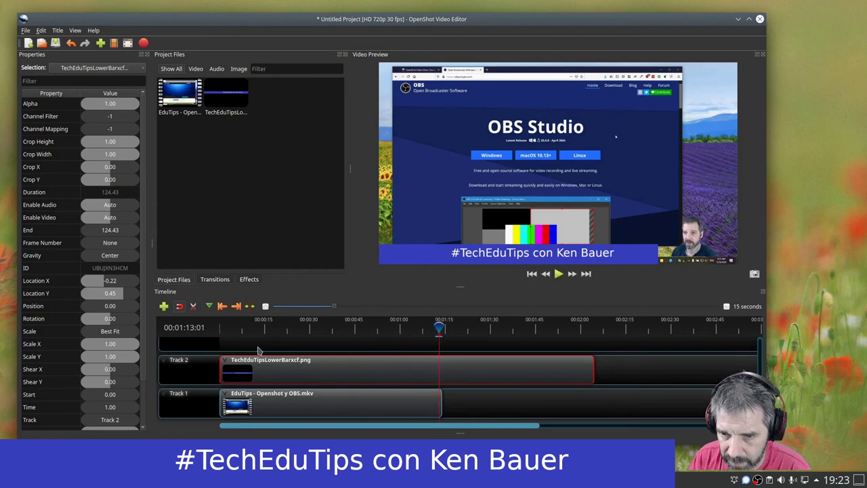
- Slice the EduTips clip on Track 1 at about 71.3 seconds with the Razor tool and delete the short end piece
{"action": "left_click", "coordinate": [193, 307]}
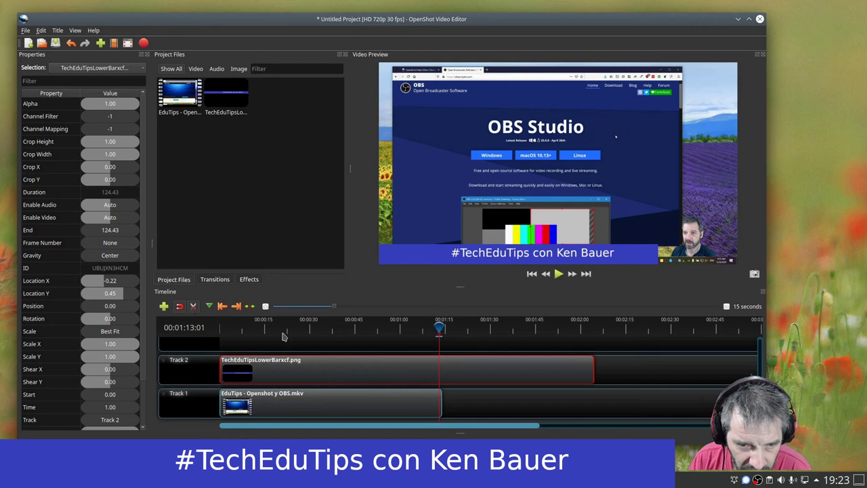
{"action": "left_click", "coordinate": [436, 397]}
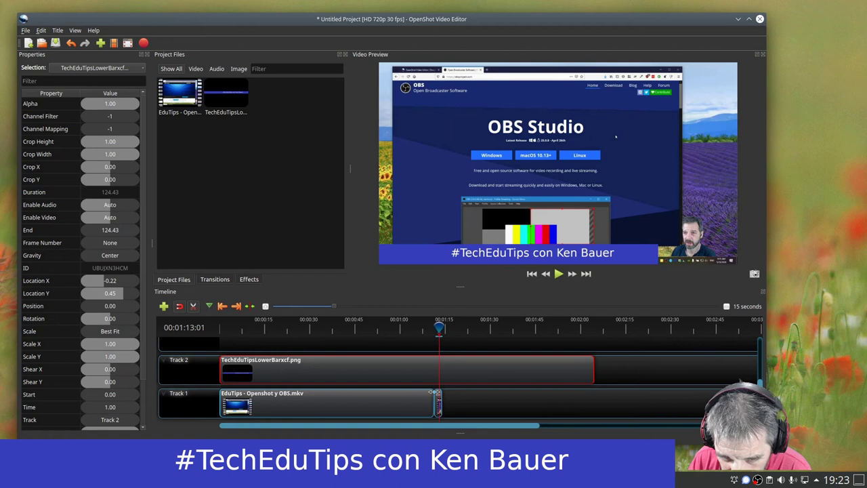
{"action": "left_click", "coordinate": [194, 305]}
{"action": "left_click_drag", "start_coordinate": [440, 328], "coordinate": [418, 329]}
{"action": "left_click", "coordinate": [439, 404]}
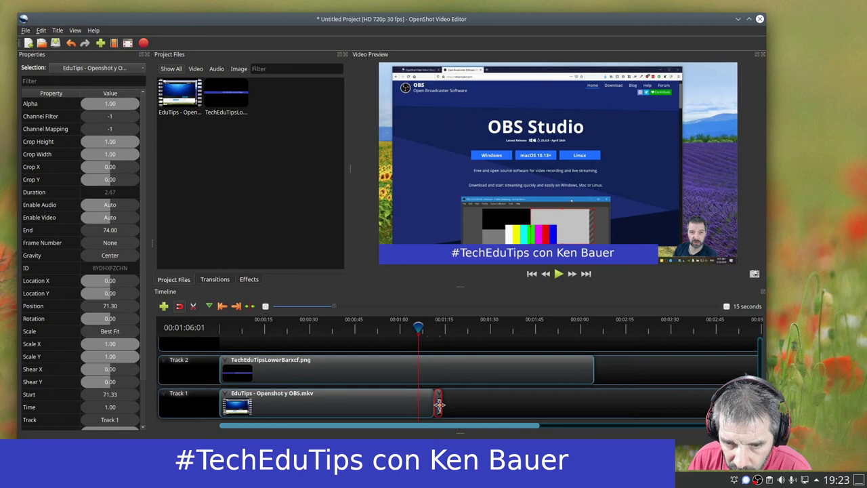
{"action": "key", "text": "Delete"}
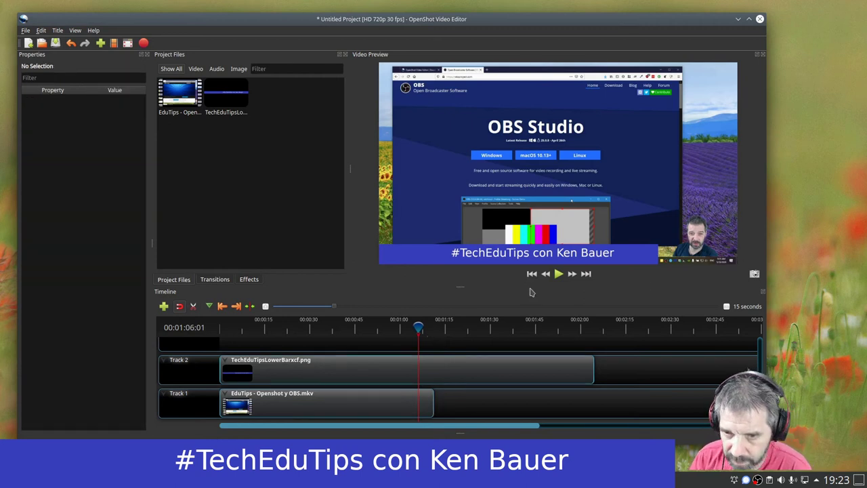
- Play across the cut, undo the deletion of the end piece, and replay the ending from about 1:09
{"action": "left_click", "coordinate": [559, 279]}
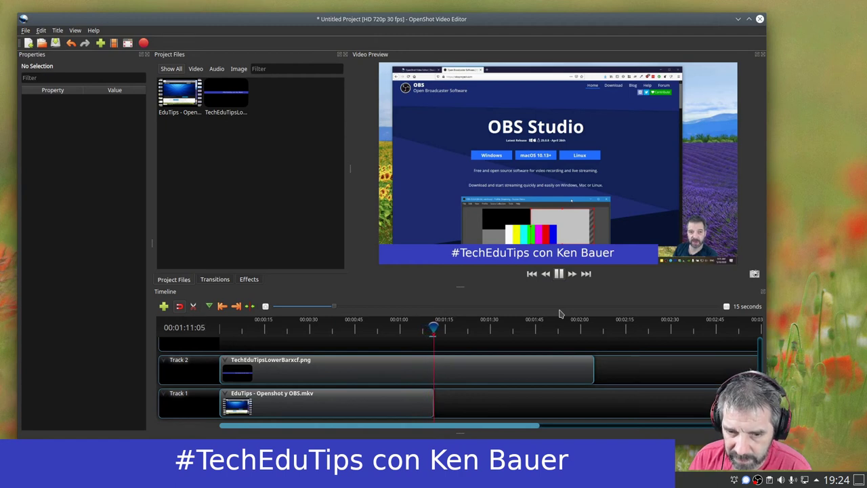
{"action": "left_click", "coordinate": [559, 274]}
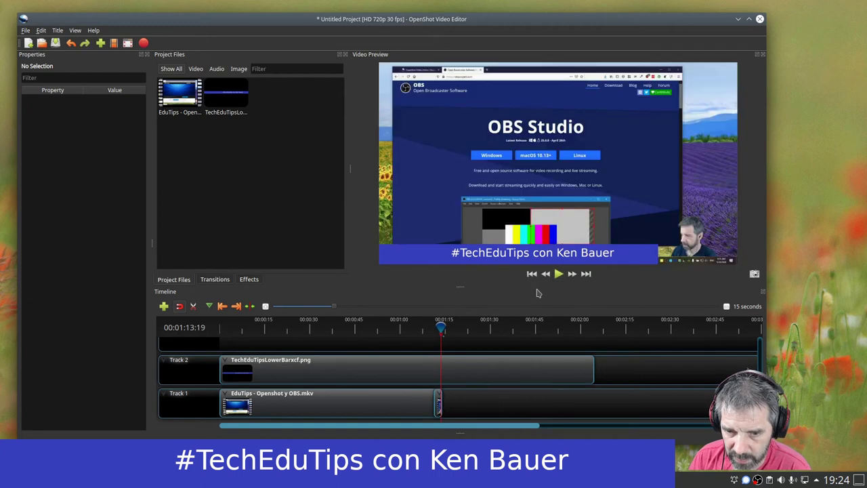
{"action": "left_click", "coordinate": [426, 328]}
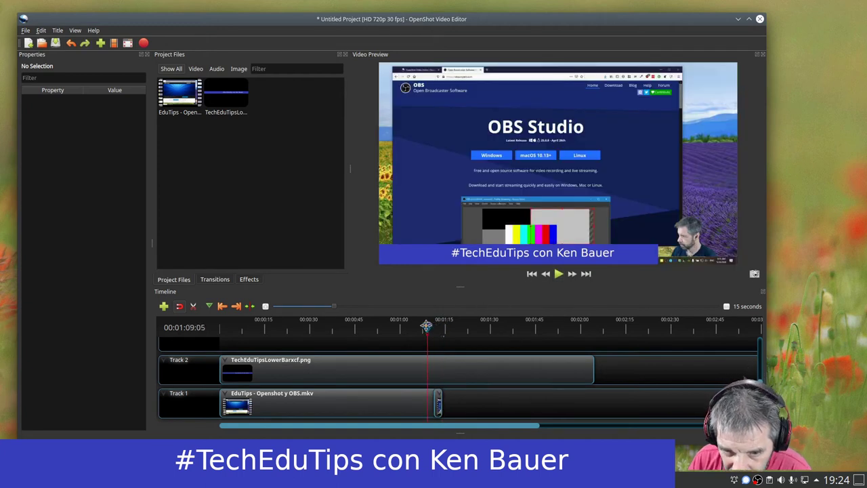
{"action": "left_click", "coordinate": [558, 275]}
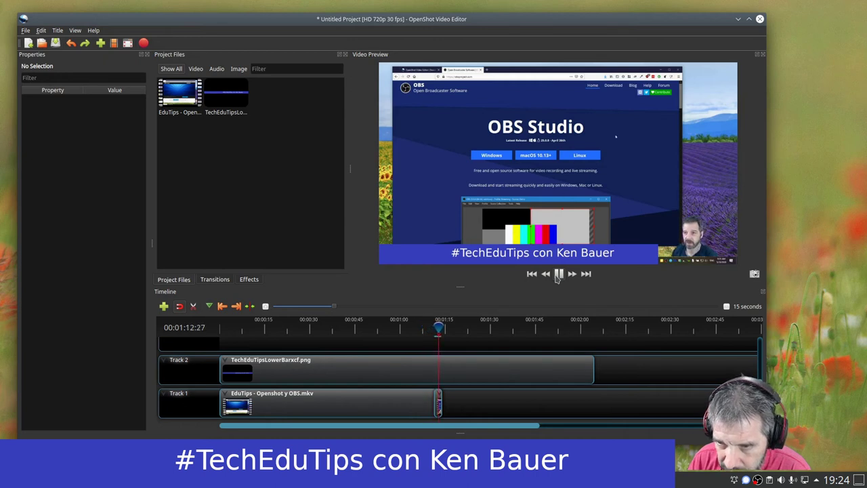
{"action": "left_click", "coordinate": [559, 275]}
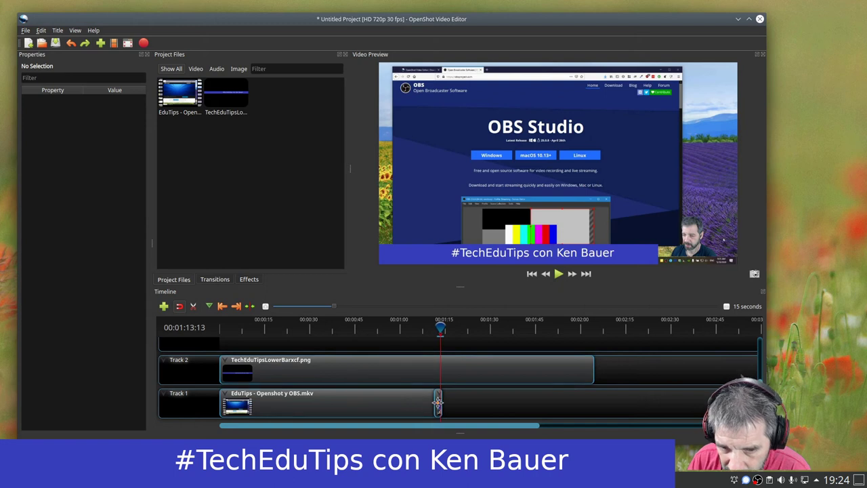
- Restore the EduTips clip on Track 1 to a single 74-second piece and play past its end
{"action": "left_click", "coordinate": [438, 403]}
{"action": "left_click", "coordinate": [439, 403]}
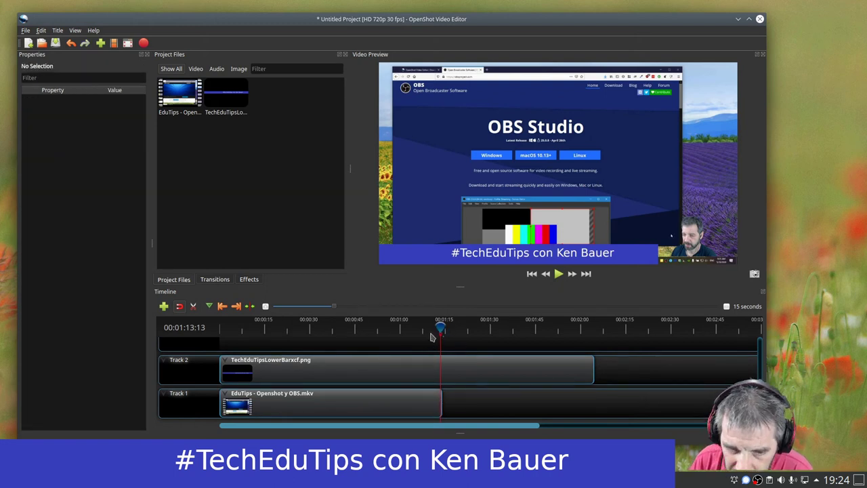
{"action": "left_click", "coordinate": [559, 274]}
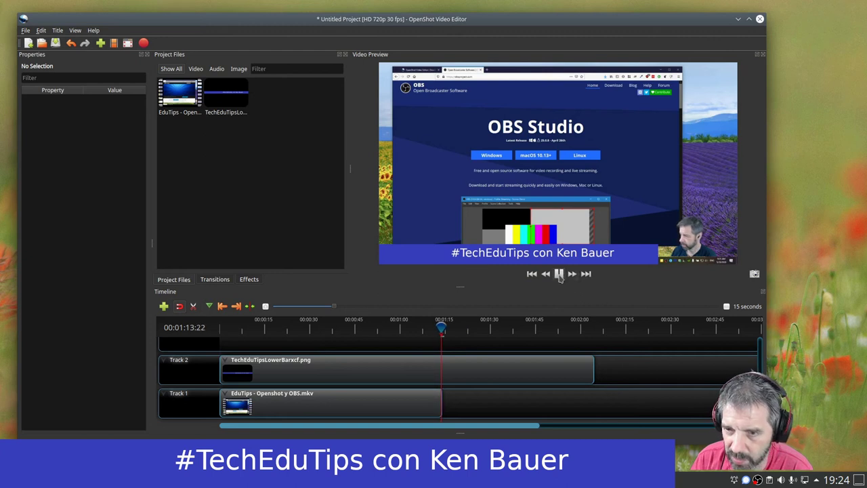
{"action": "left_click", "coordinate": [559, 275]}
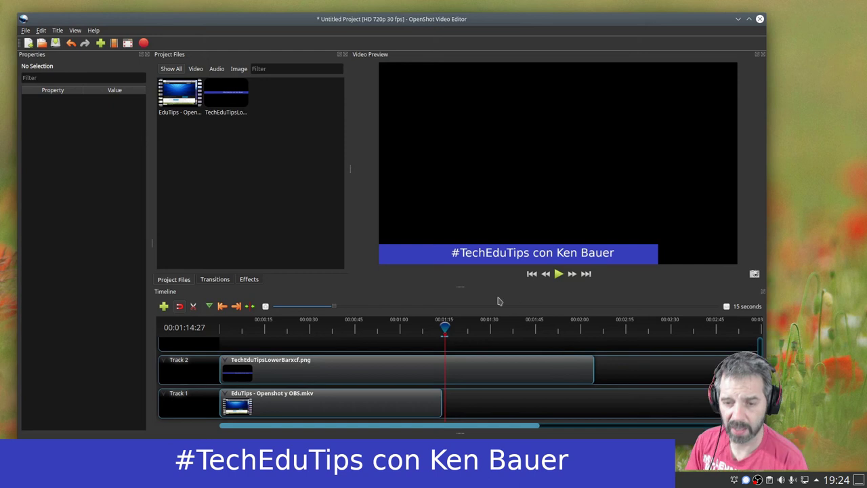
{"action": "left_click_drag", "start_coordinate": [866, 270], "coordinate": [526, 394]}
{"action": "left_click", "coordinate": [534, 394]}
{"action": "left_click_drag", "start_coordinate": [519, 392], "coordinate": [515, 393]}
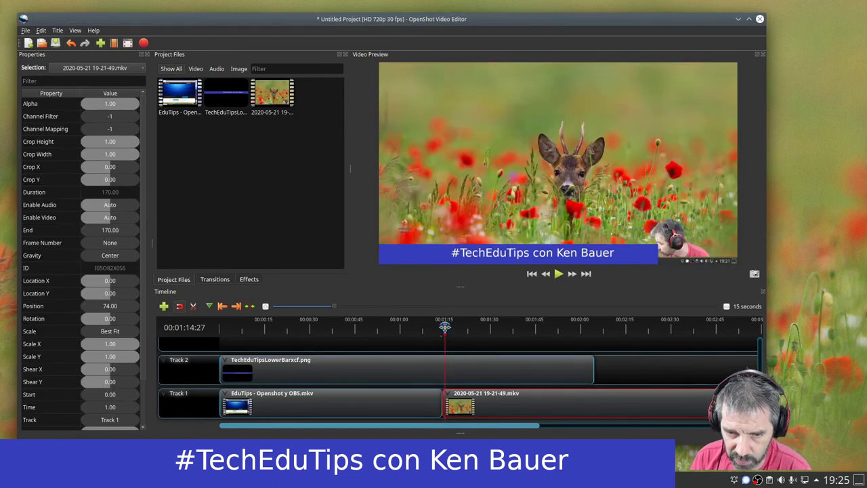
{"action": "left_click_drag", "start_coordinate": [438, 329], "coordinate": [418, 329]}
{"action": "left_click", "coordinate": [557, 274]}
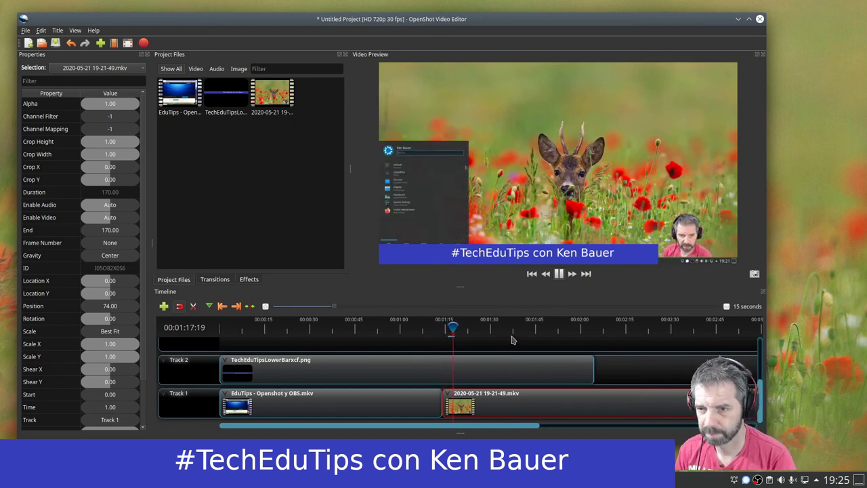
{"action": "key", "text": "space"}
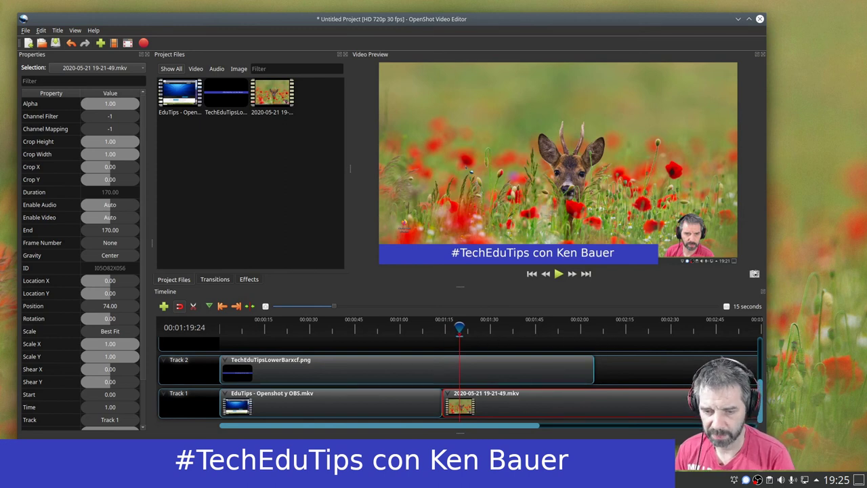
{"action": "scroll", "coordinate": [482, 403], "scroll_direction": "down", "scroll_amount": 1}
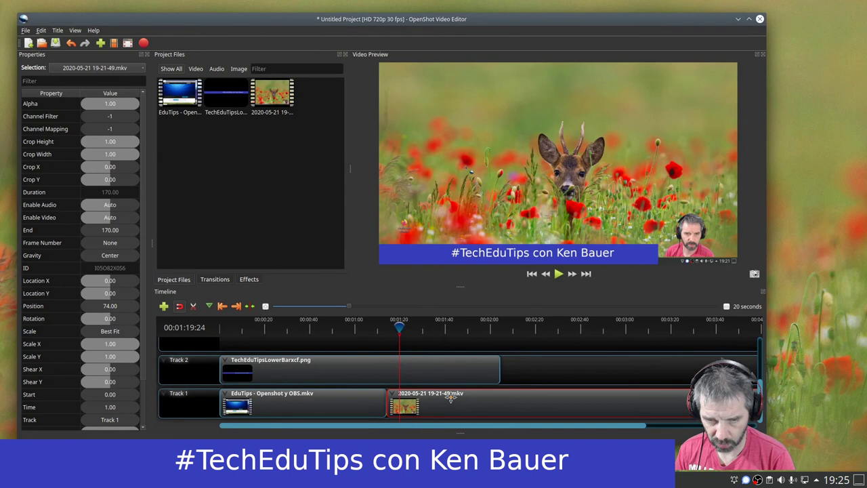
{"action": "scroll", "coordinate": [450, 399], "scroll_direction": "down", "scroll_amount": 1}
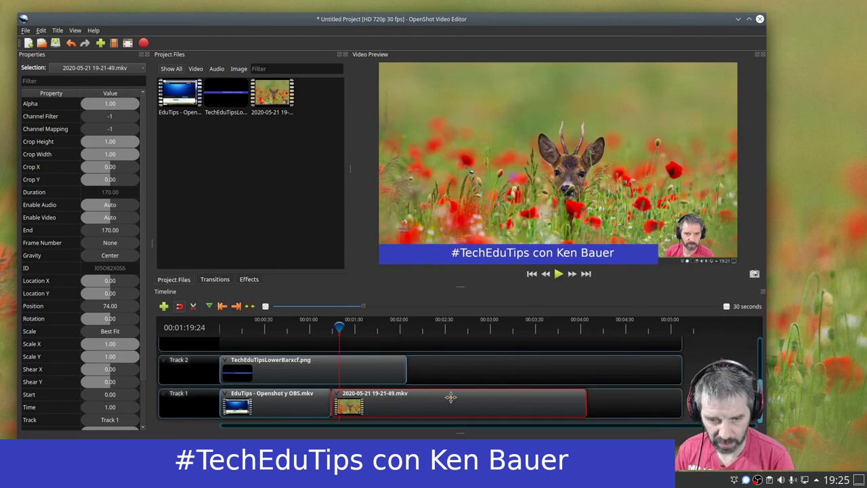
{"action": "scroll", "coordinate": [451, 398], "scroll_direction": "down", "scroll_amount": 1}
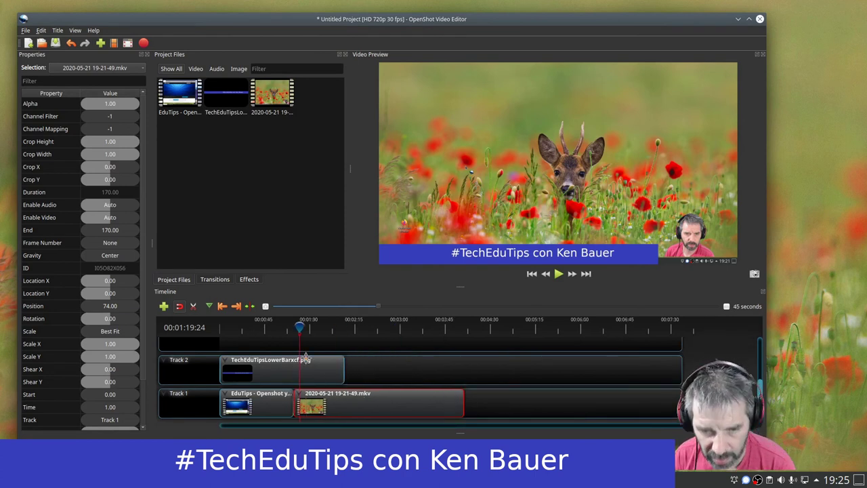
{"action": "left_click_drag", "start_coordinate": [298, 327], "coordinate": [454, 332]}
{"action": "scroll", "coordinate": [454, 406], "scroll_direction": "up", "scroll_amount": 3}
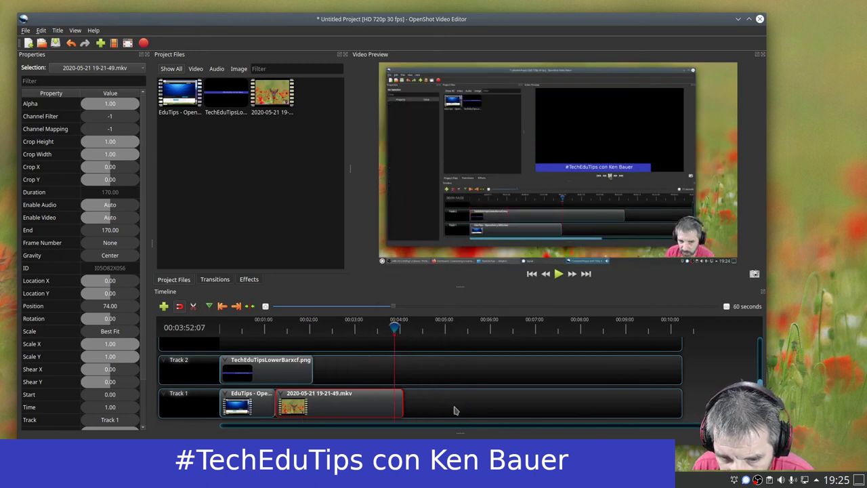
{"action": "scroll", "coordinate": [454, 406], "scroll_direction": "up", "scroll_amount": 4}
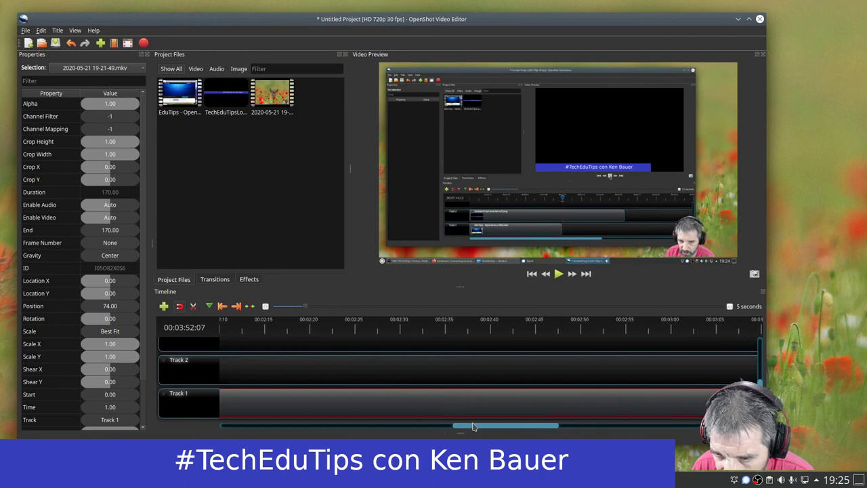
{"action": "left_click_drag", "start_coordinate": [480, 428], "coordinate": [624, 435]}
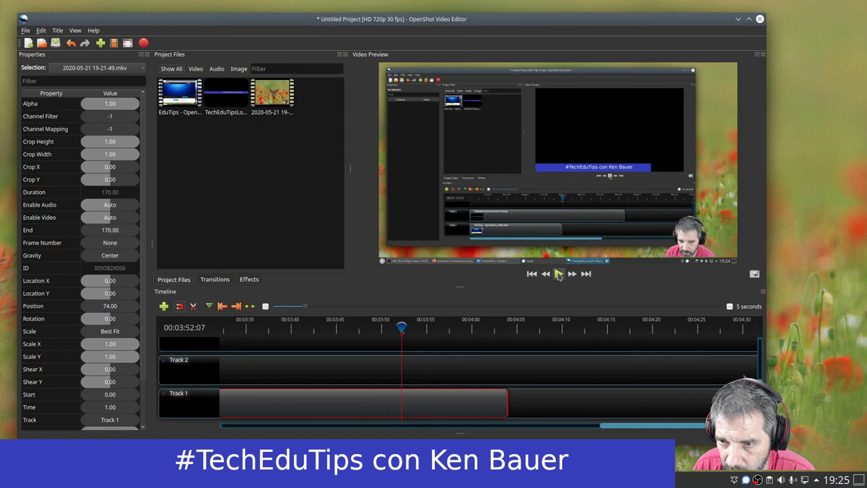
{"action": "left_click", "coordinate": [559, 274]}
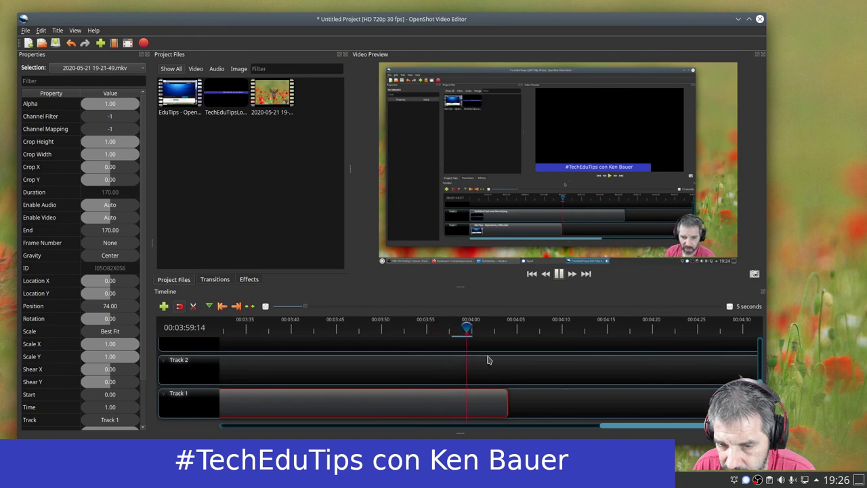
{"action": "key", "text": "space"}
{"action": "left_click_drag", "start_coordinate": [493, 330], "coordinate": [442, 329]}
{"action": "key", "text": "space"}
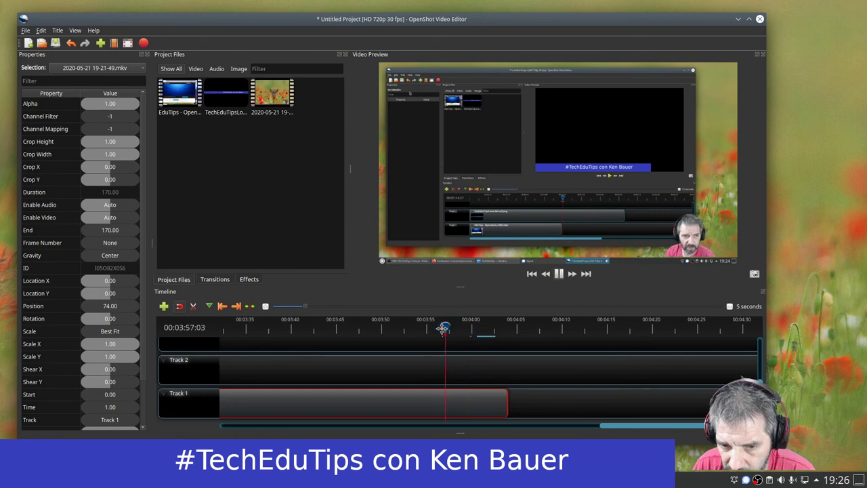
{"action": "left_click", "coordinate": [560, 274]}
{"action": "left_click_drag", "start_coordinate": [478, 326], "coordinate": [390, 329]}
{"action": "left_click", "coordinate": [559, 273]}
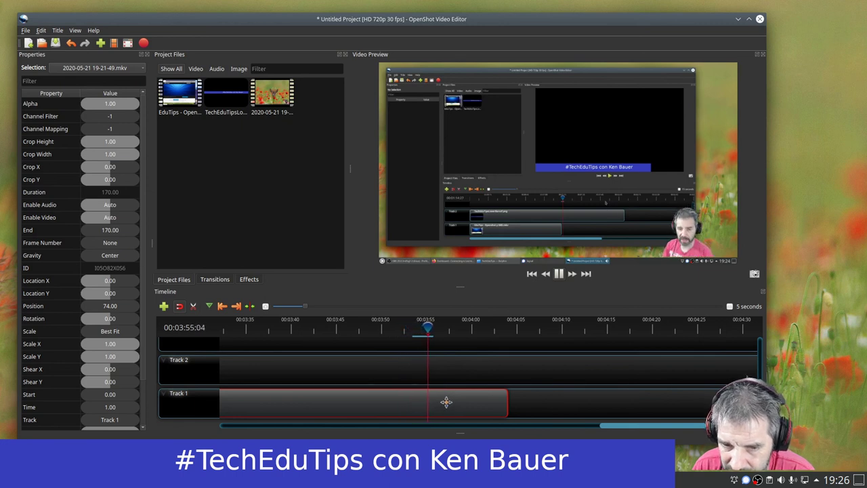
{"action": "key", "text": "space"}
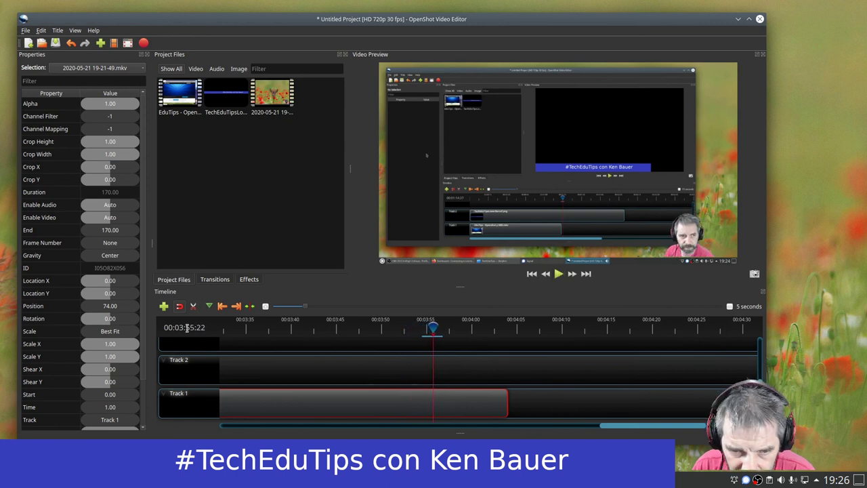
{"action": "left_click", "coordinate": [434, 400]}
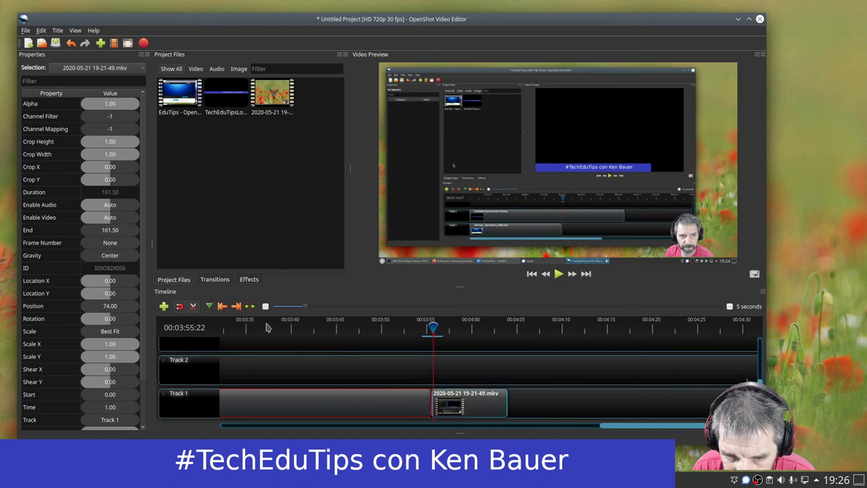
{"action": "left_click", "coordinate": [193, 307]}
{"action": "left_click", "coordinate": [483, 396]}
{"action": "key", "text": "Delete"}
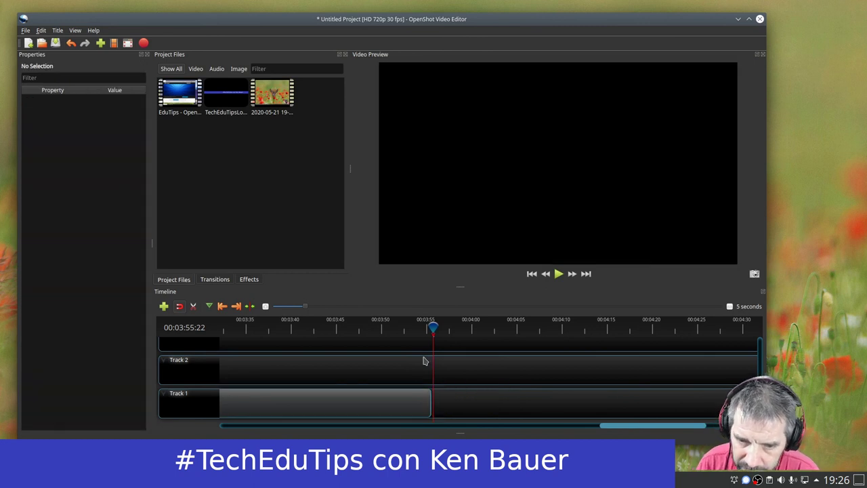
{"action": "left_click_drag", "start_coordinate": [432, 330], "coordinate": [417, 331]}
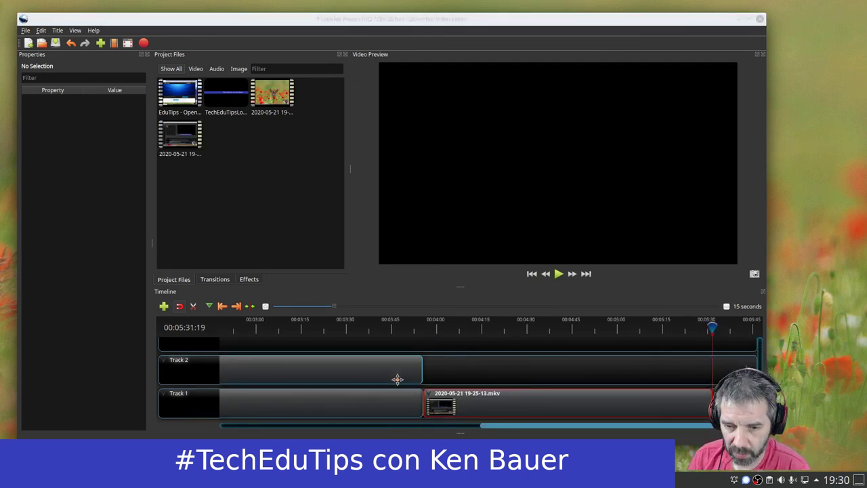
{"action": "left_click_drag", "start_coordinate": [715, 326], "coordinate": [403, 328]}
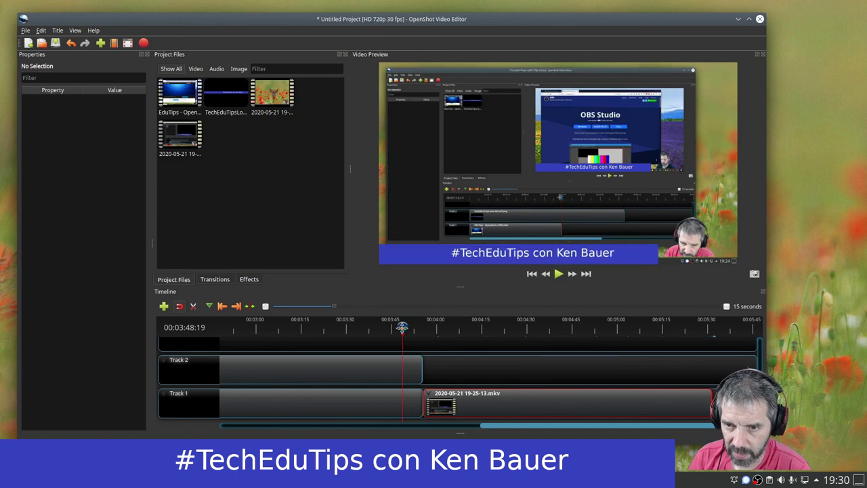
{"action": "left_click_drag", "start_coordinate": [402, 328], "coordinate": [405, 328]}
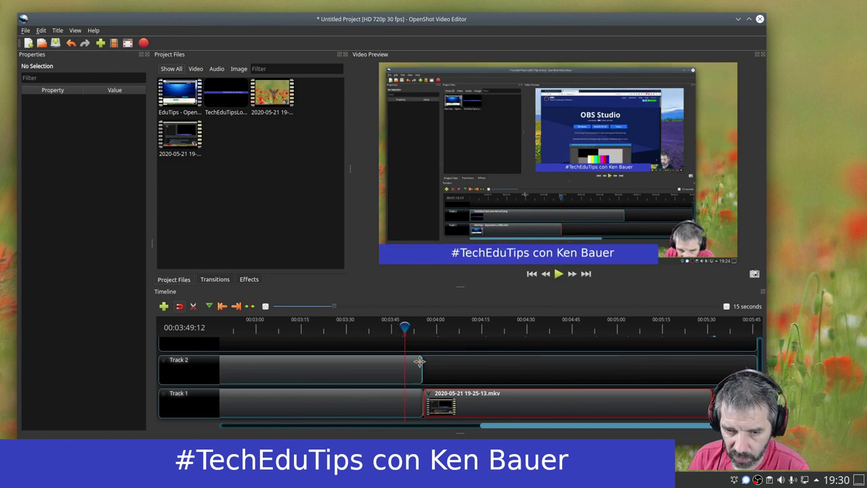
{"action": "left_click_drag", "start_coordinate": [423, 365], "coordinate": [705, 391]}
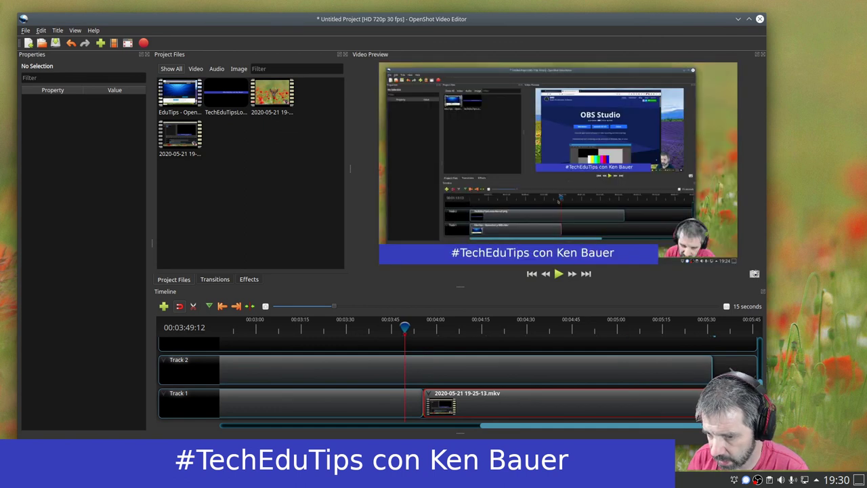
{"action": "left_click_drag", "start_coordinate": [403, 328], "coordinate": [554, 330]}
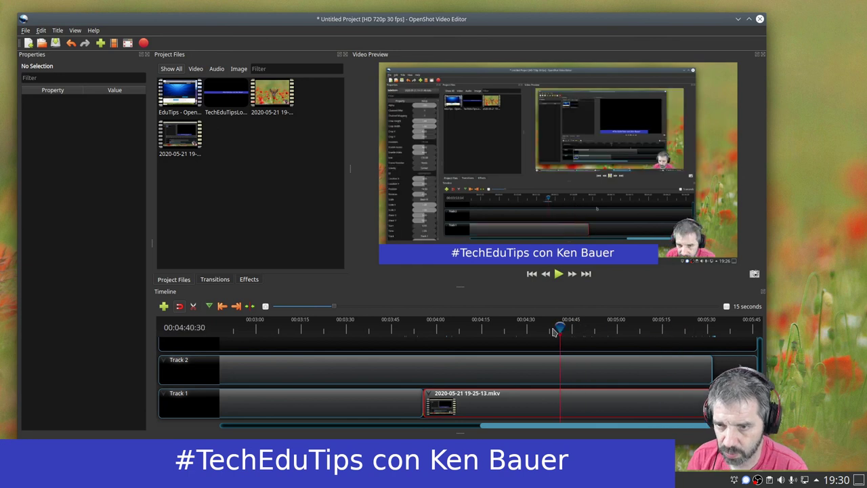